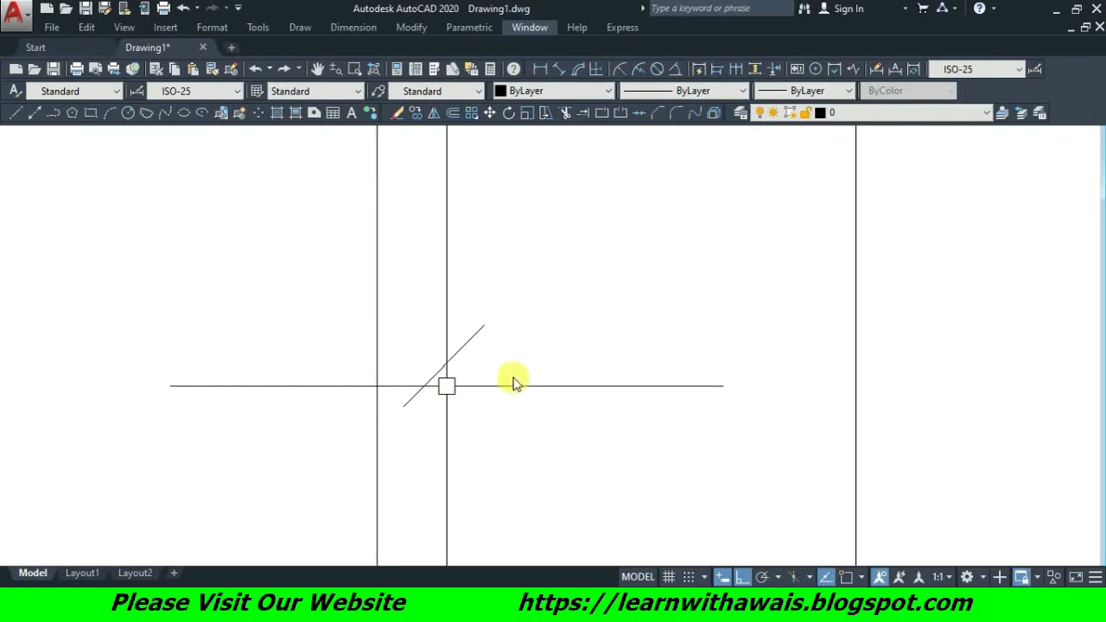
Draw a horizontal line with Ortho above and right of the slanted line, and select it to show its grips
click(485, 399)
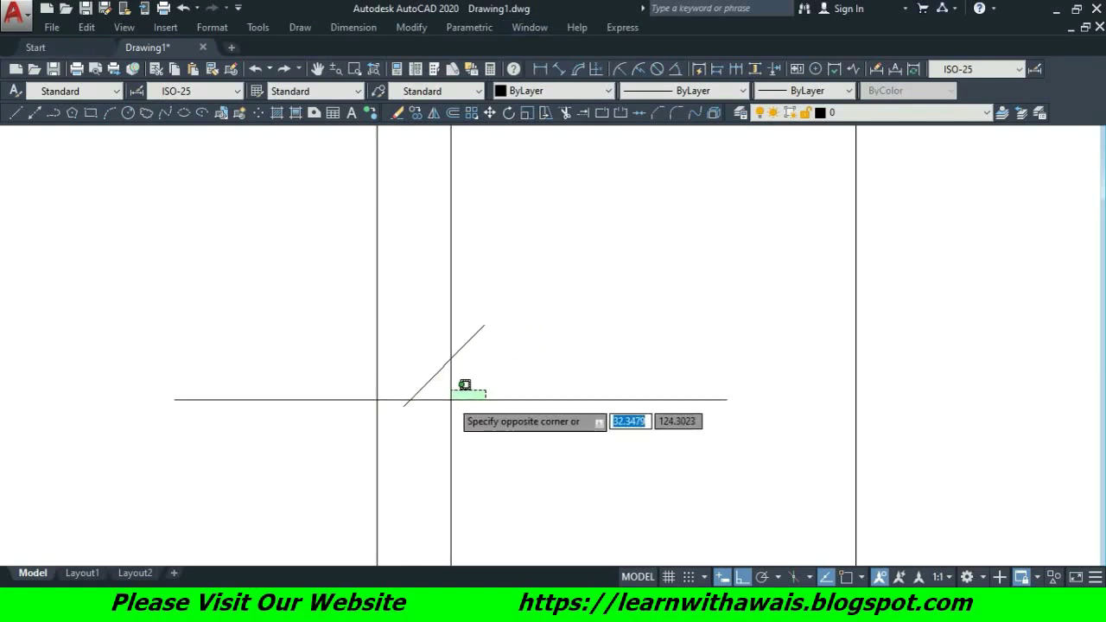
click(450, 399)
text(l)
key(Return)
click(467, 231)
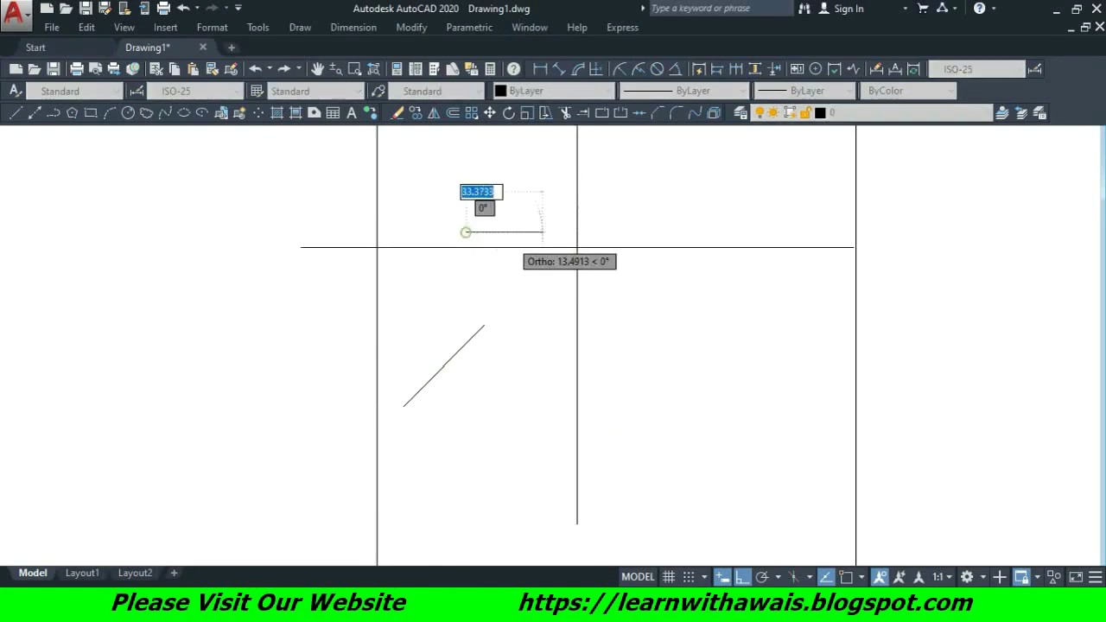
click(644, 242)
key(Return)
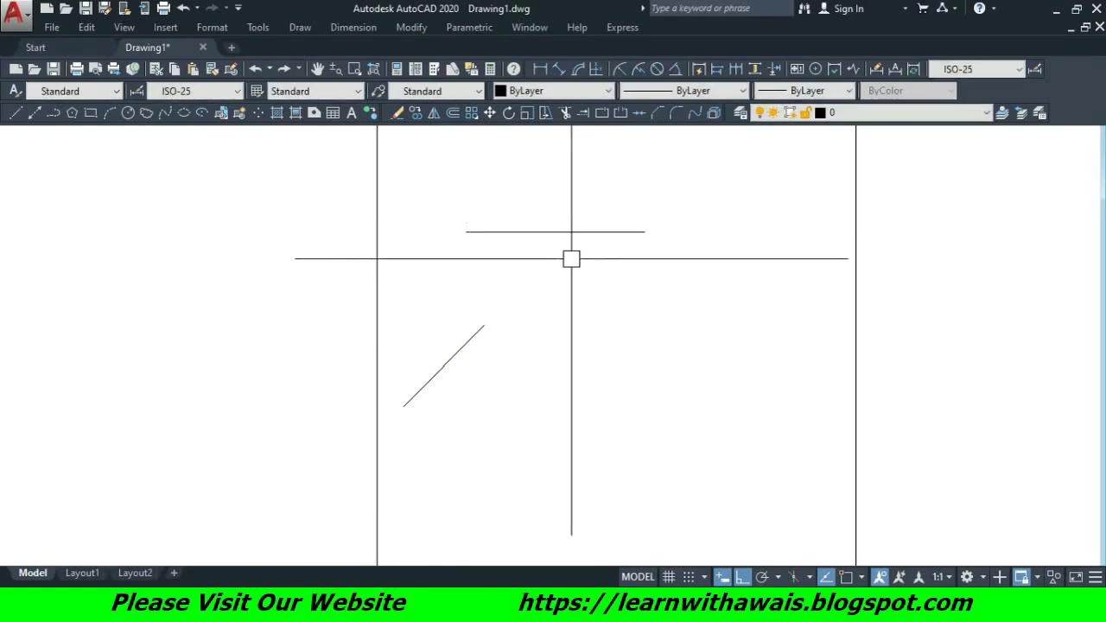
click(527, 232)
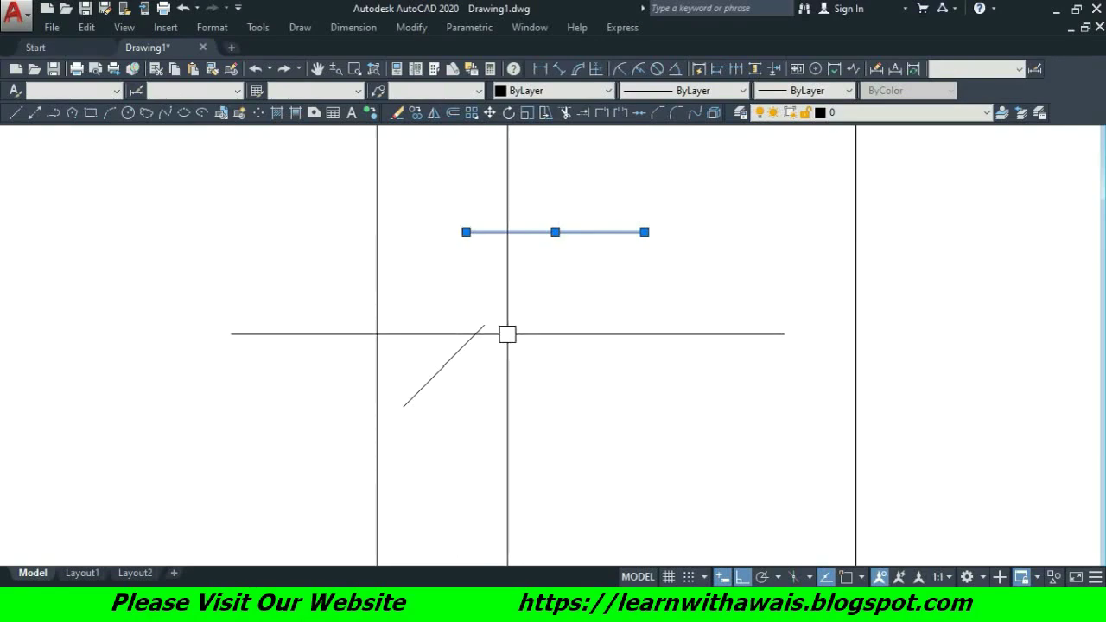
Draw a circle with a radius of about 24 units below the horizontal line, and select both objects to show their grips
text(c)
key(Return)
click(590, 313)
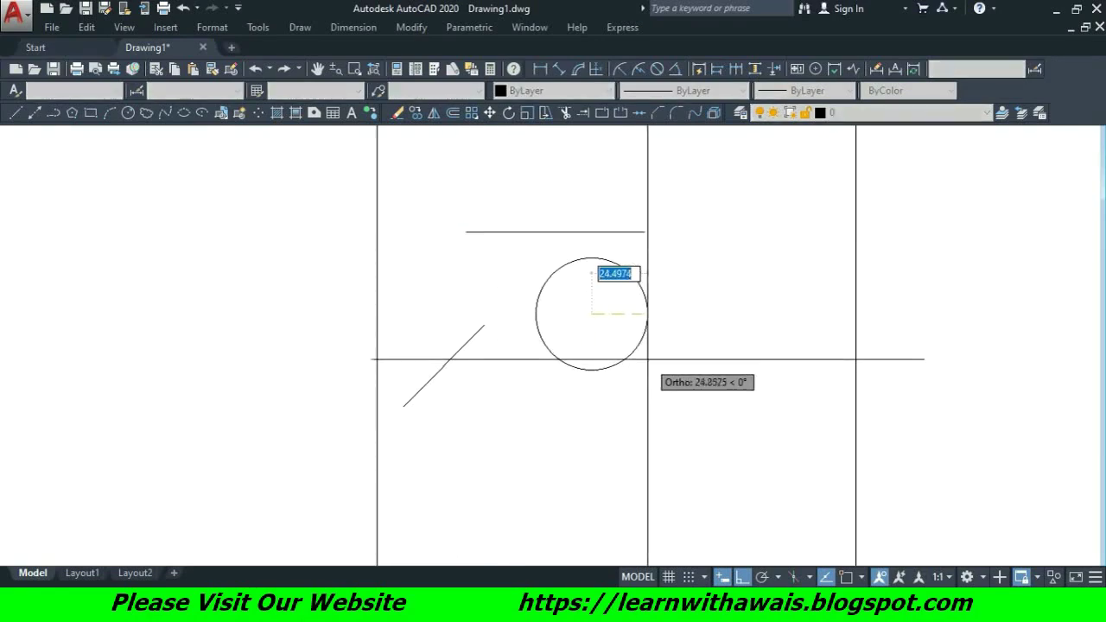
click(648, 359)
click(535, 232)
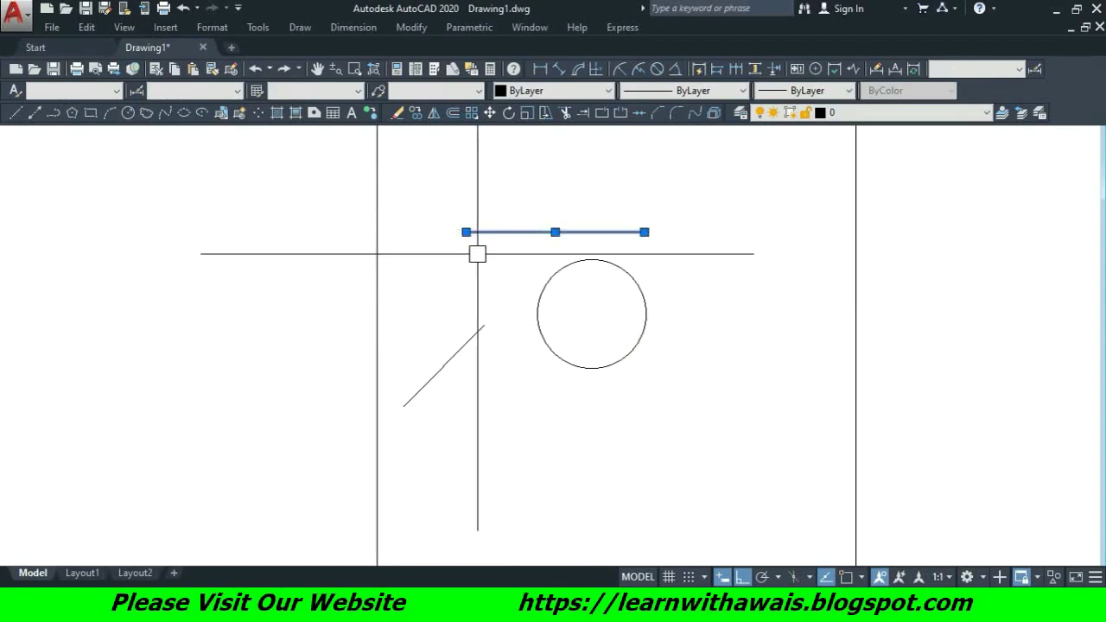
click(548, 277)
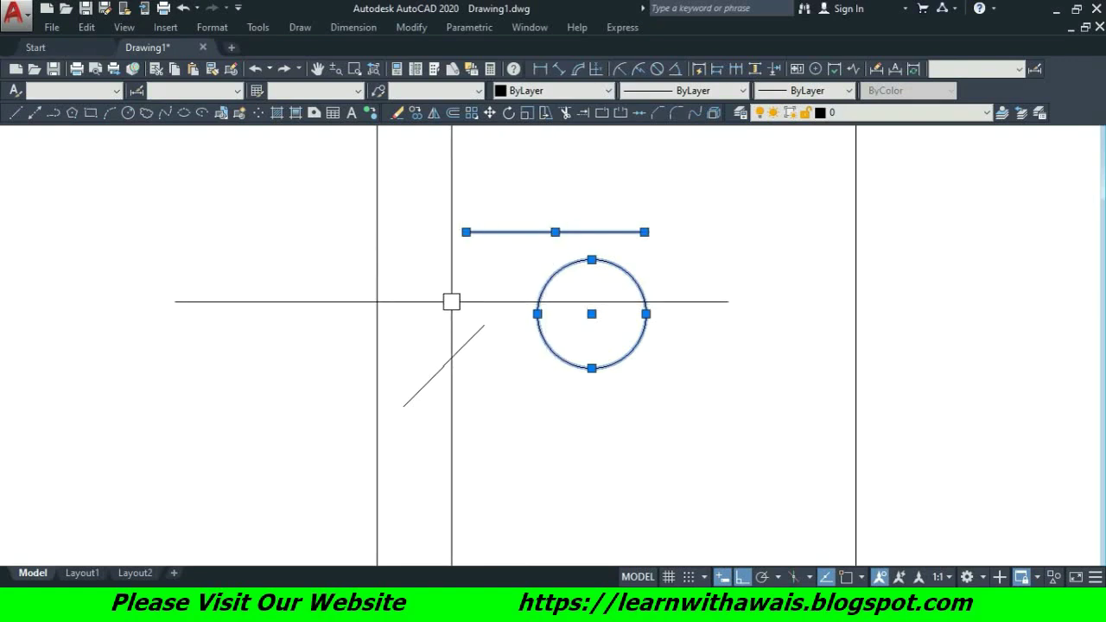
Switch to Notepad, add the line "Grip Points / Drafting Points / Object snap" below "Shift + @", and return to the drawing
click(760, 605)
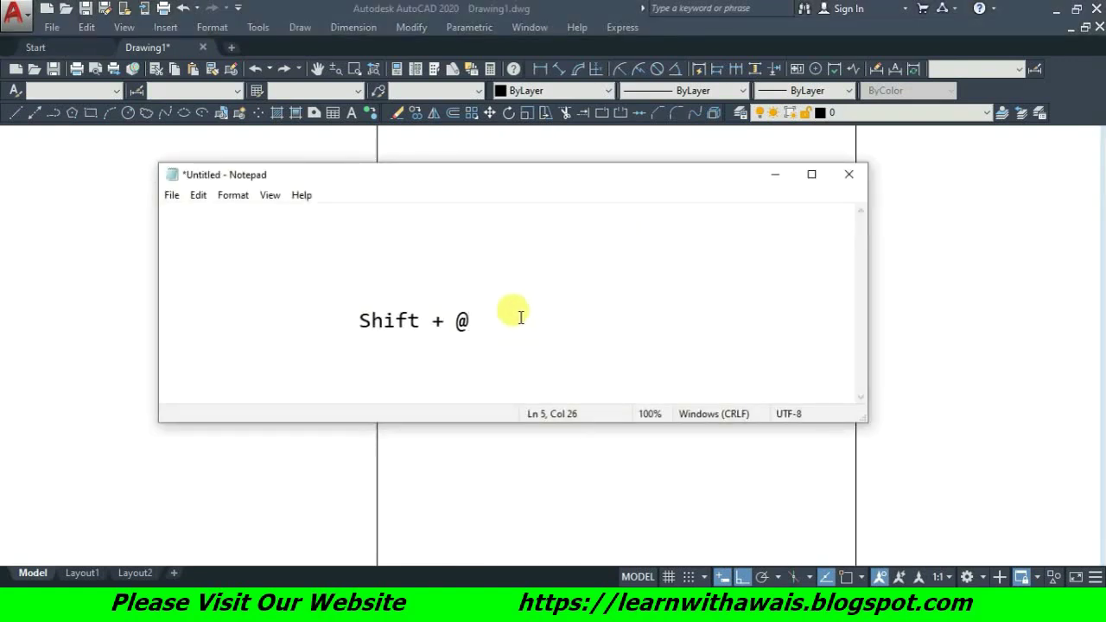
key(Return)
key(Return)
text(Grip Points / Drafti)
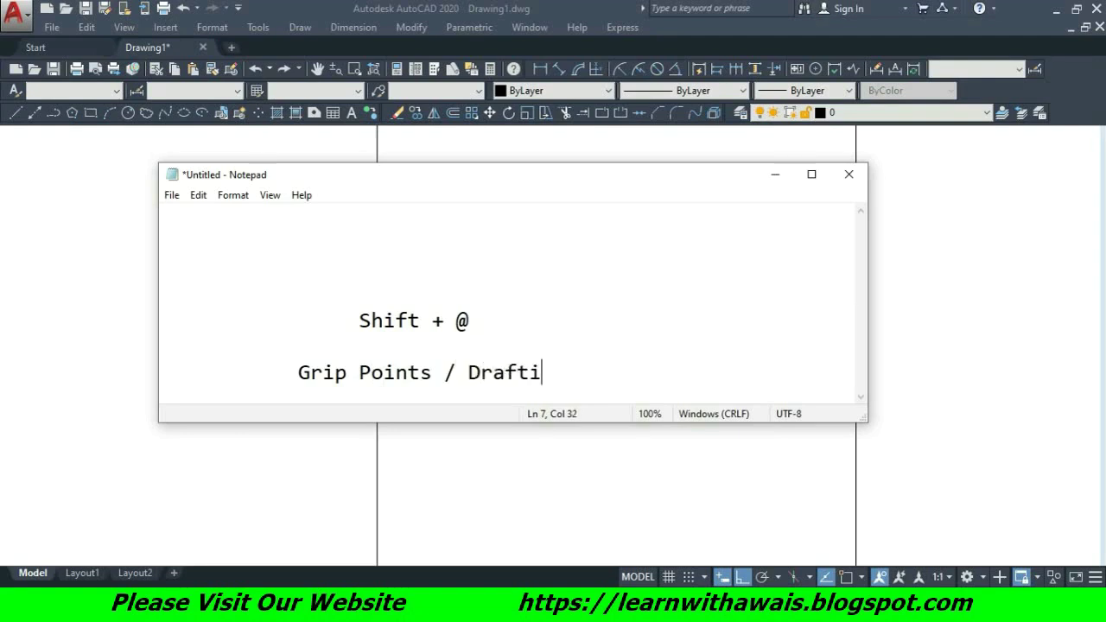
text(ng Points / )
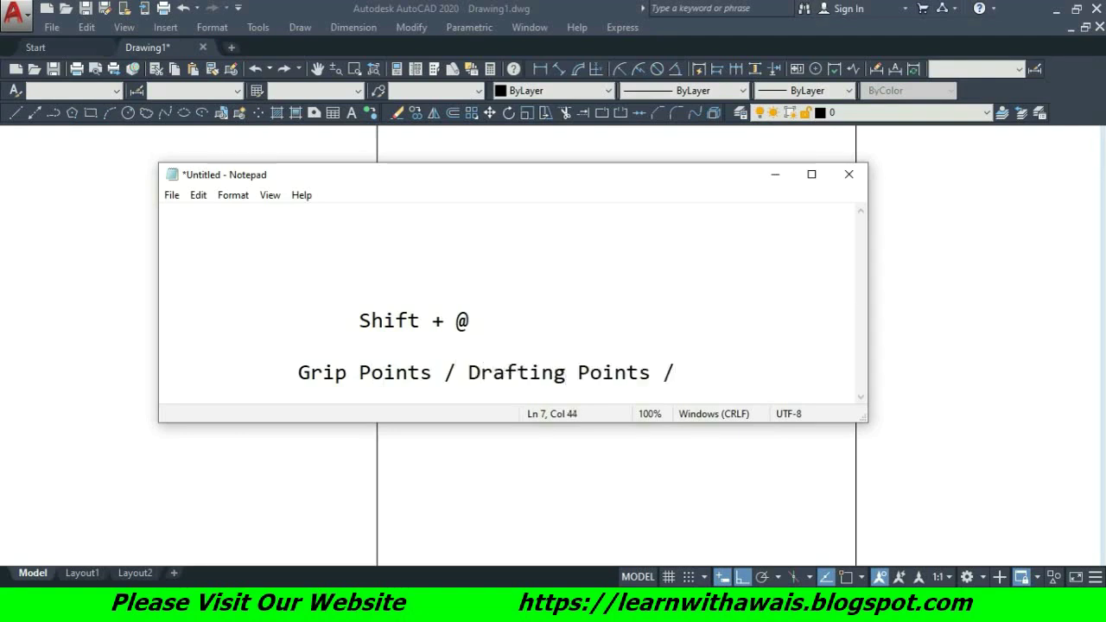
text(Object snap)
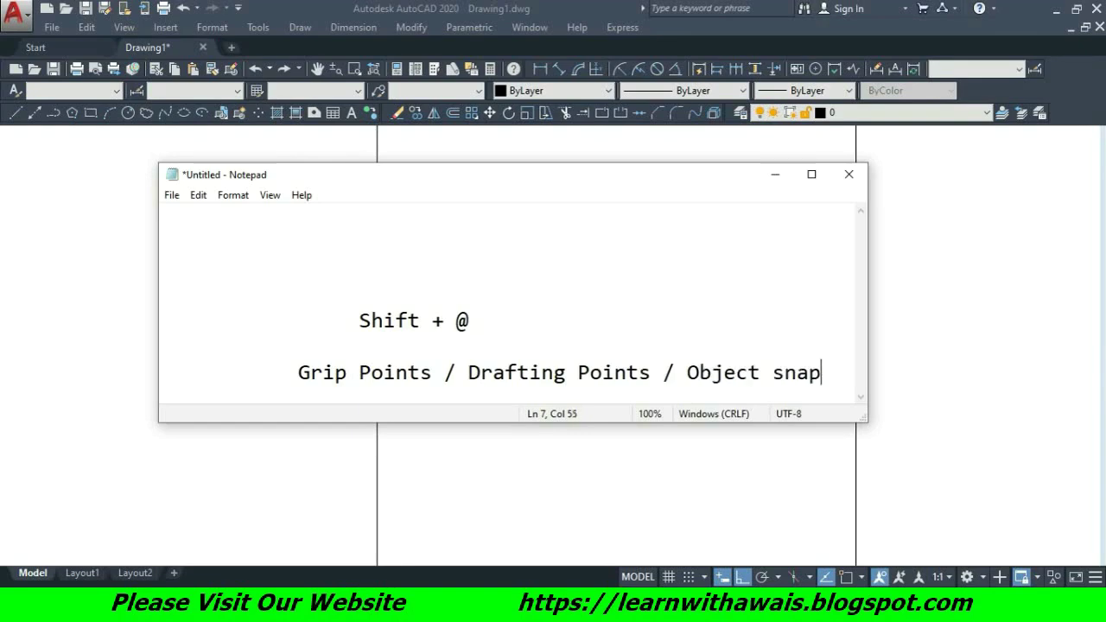
click(775, 173)
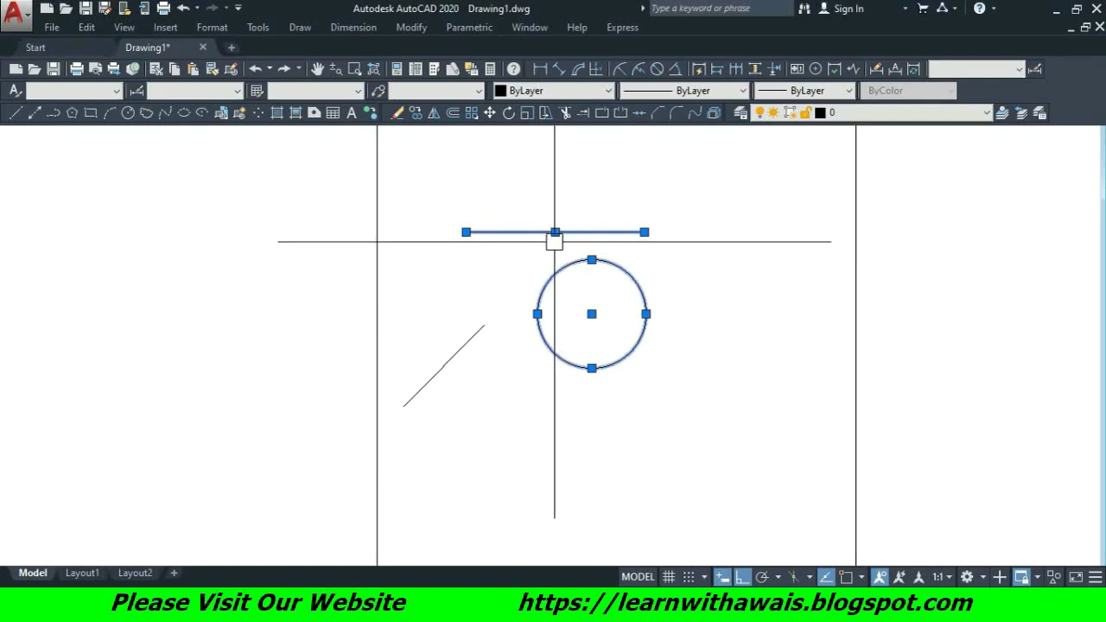
With the slanted line also selected, move the horizontal line up by its midpoint grip and the circle right by its center grip
click(440, 371)
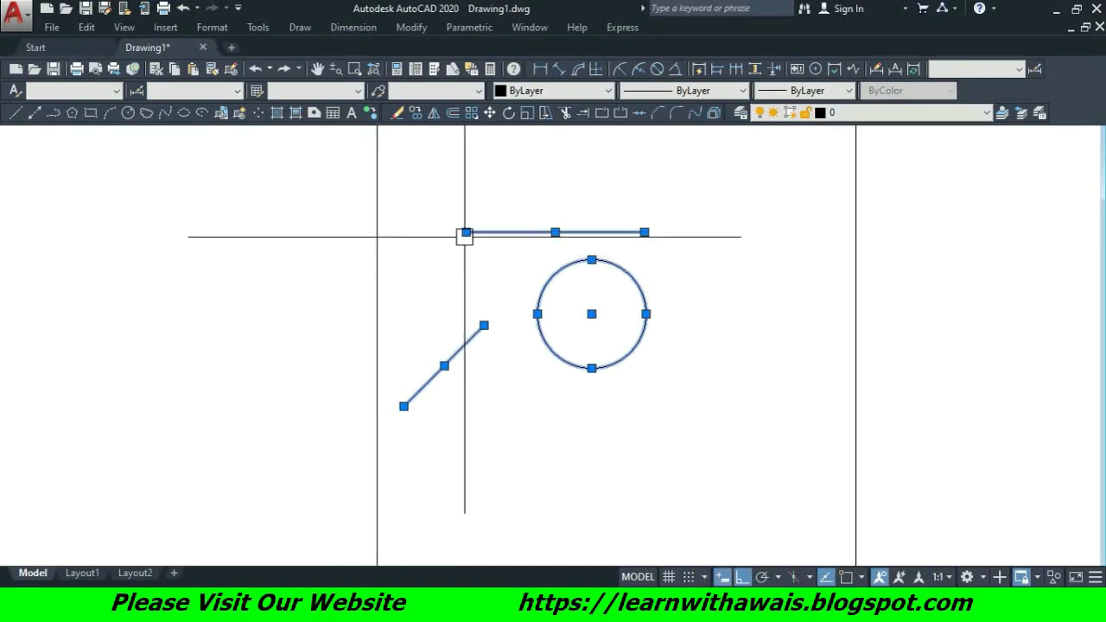
mouse_move(466, 233)
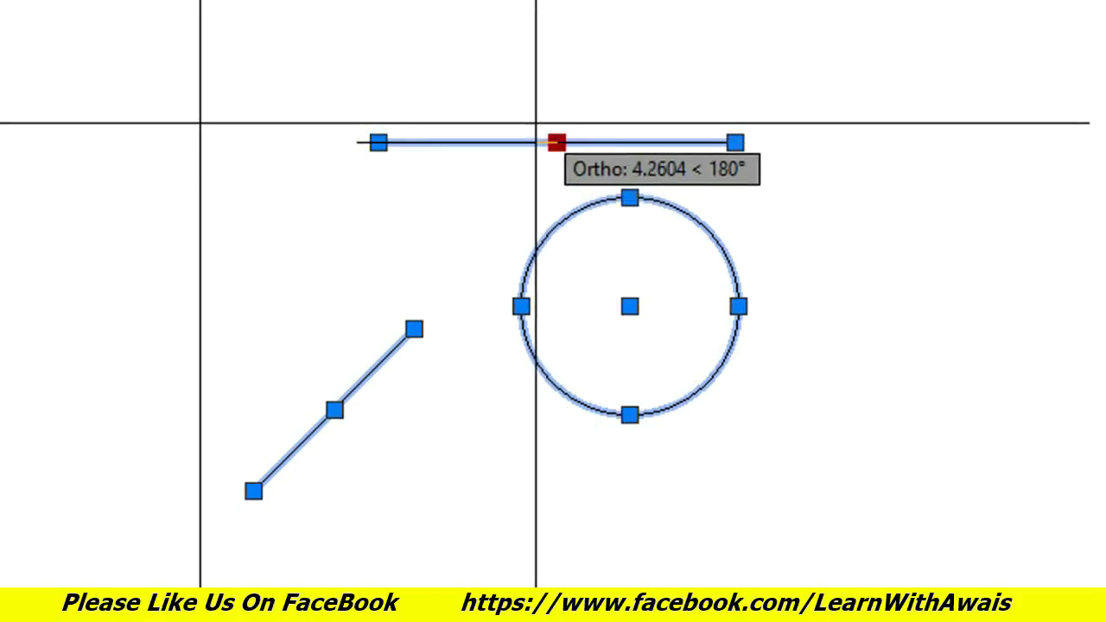
click(495, 86)
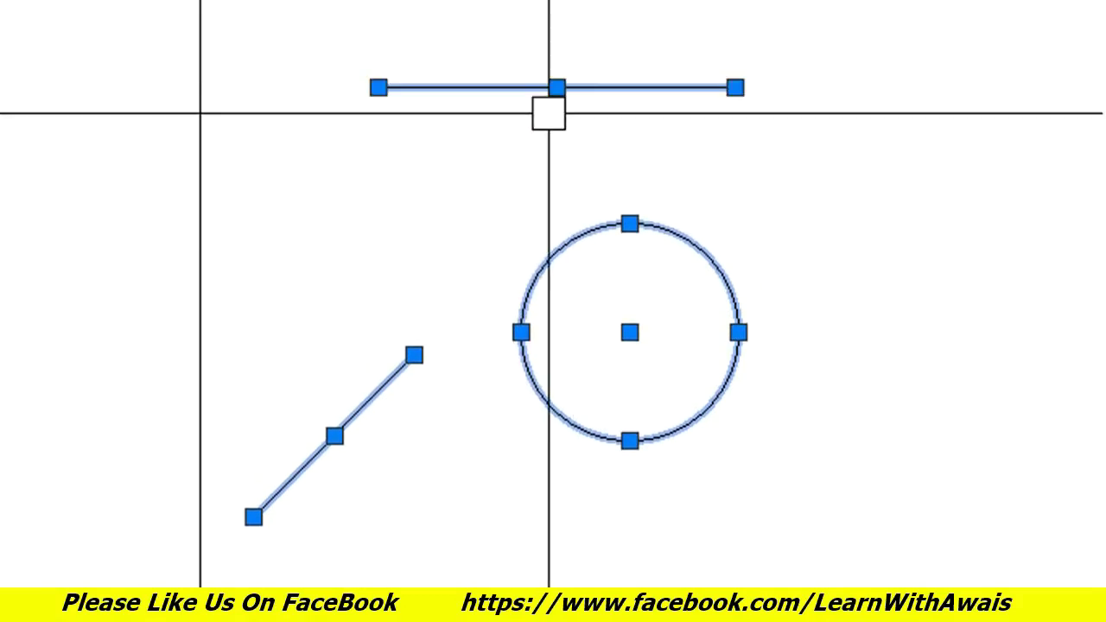
click(629, 331)
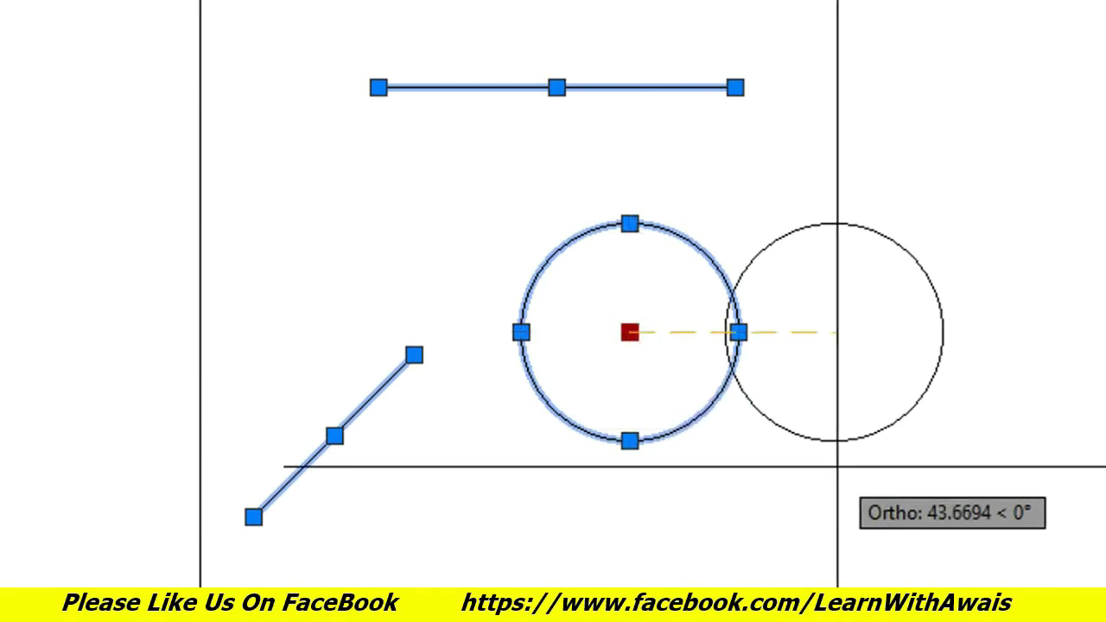
click(821, 488)
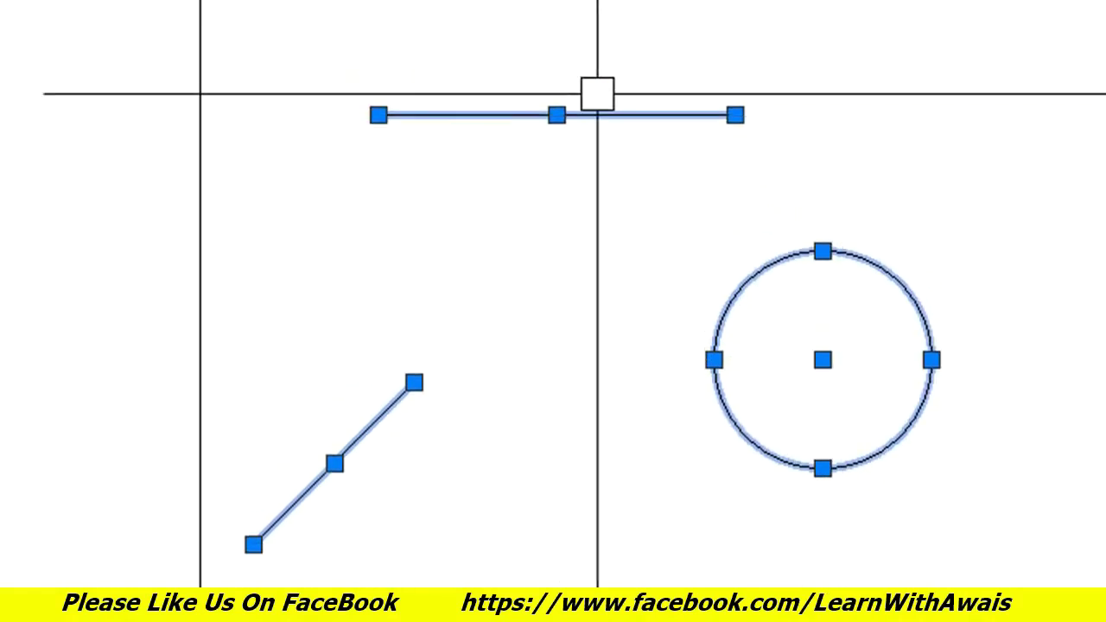
Stretch the horizontal line's left endpoint grip outward by about 15.6 units, and pull it back inward to shorten the line
click(379, 114)
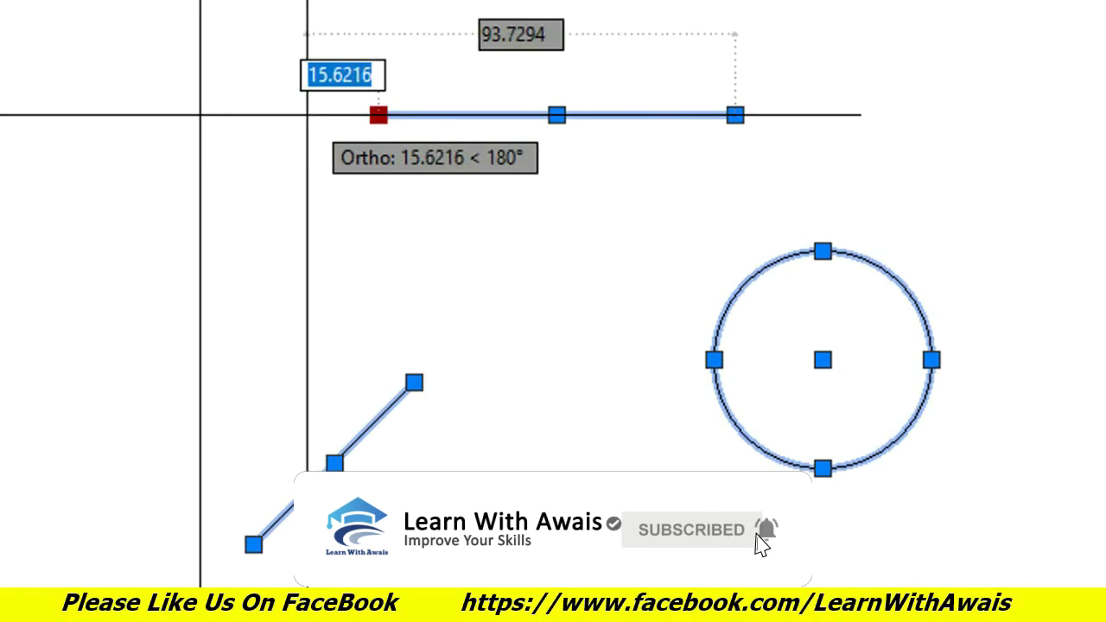
click(307, 114)
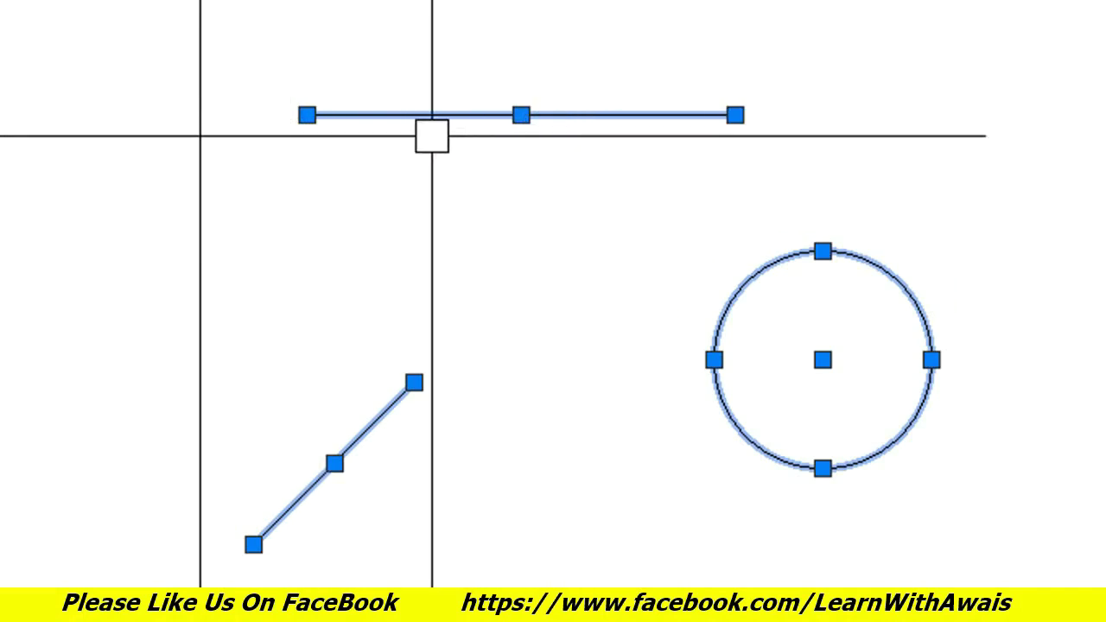
mouse_move(306, 115)
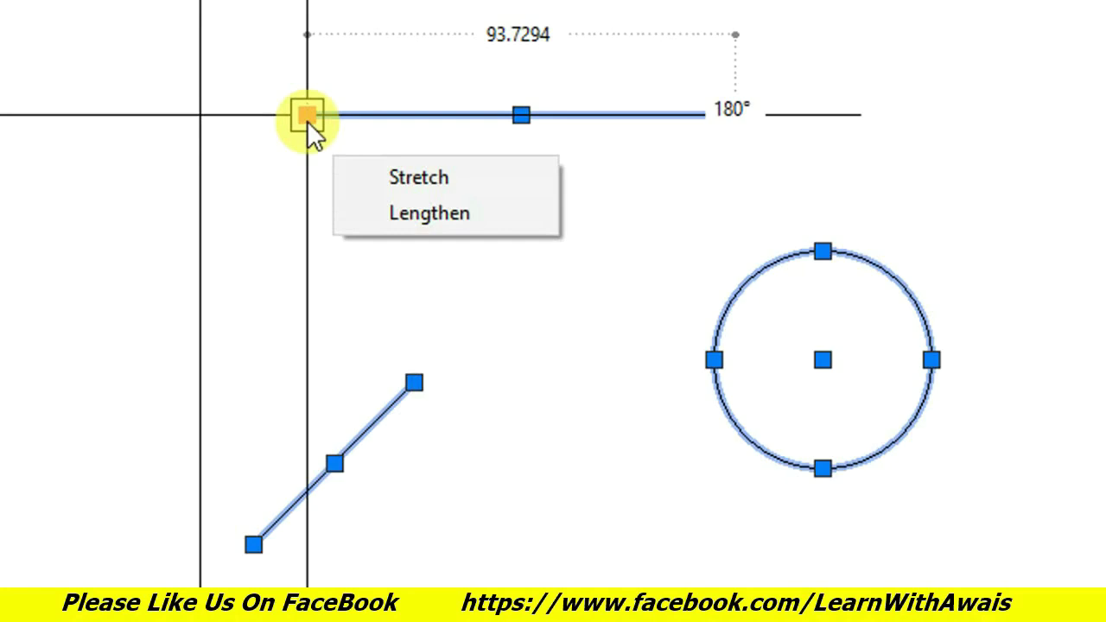
click(307, 114)
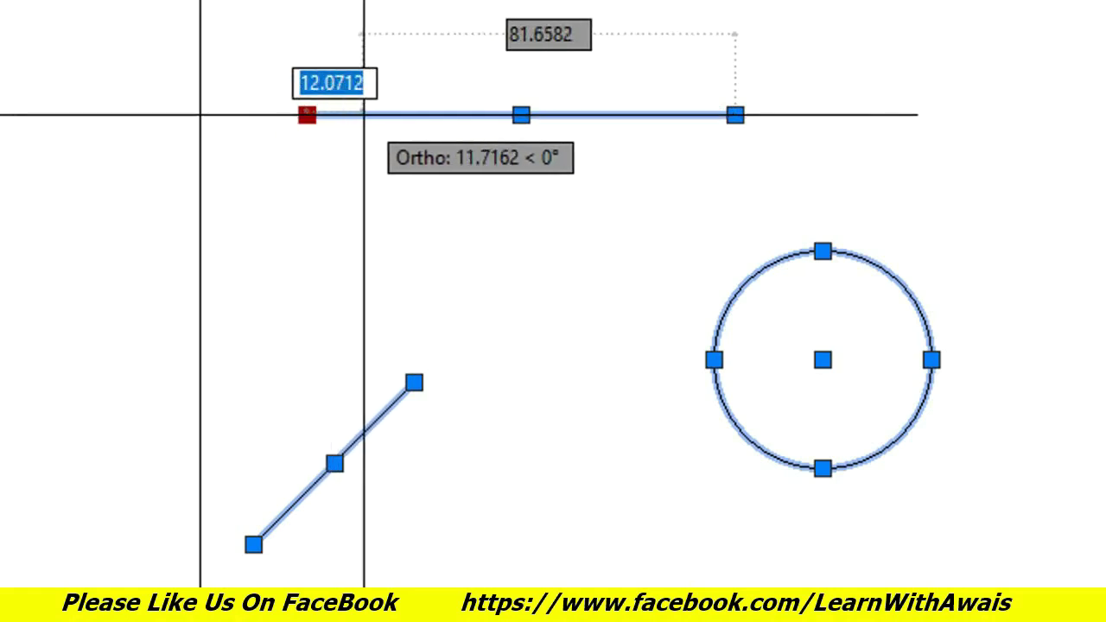
click(422, 114)
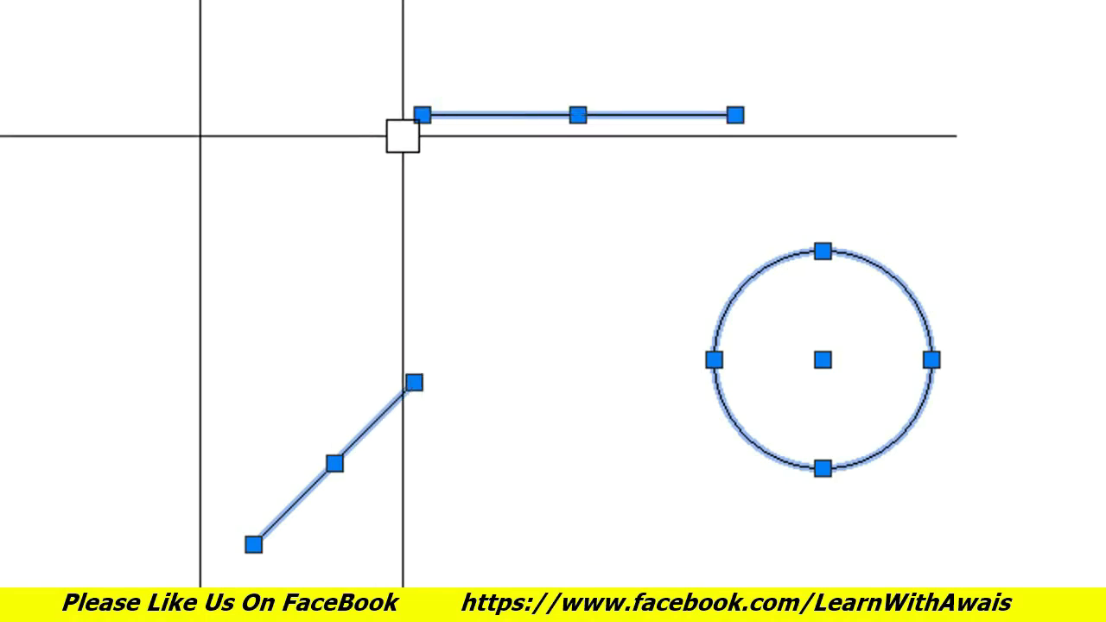
mouse_move(422, 116)
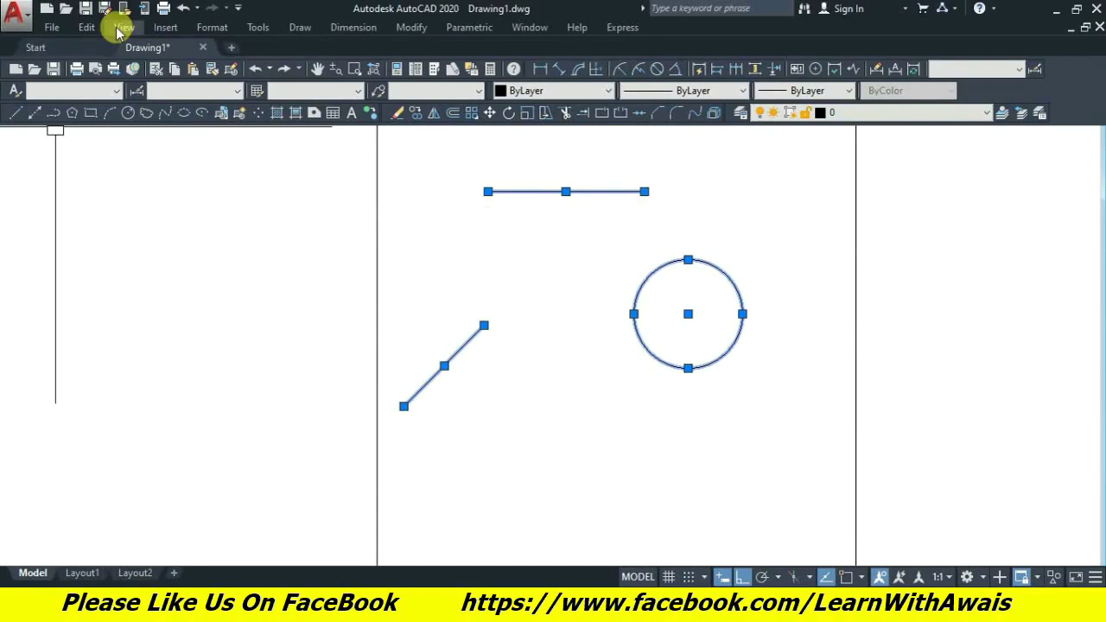
Create three new blank drawings alongside Drawing1
mouse_move(164, 52)
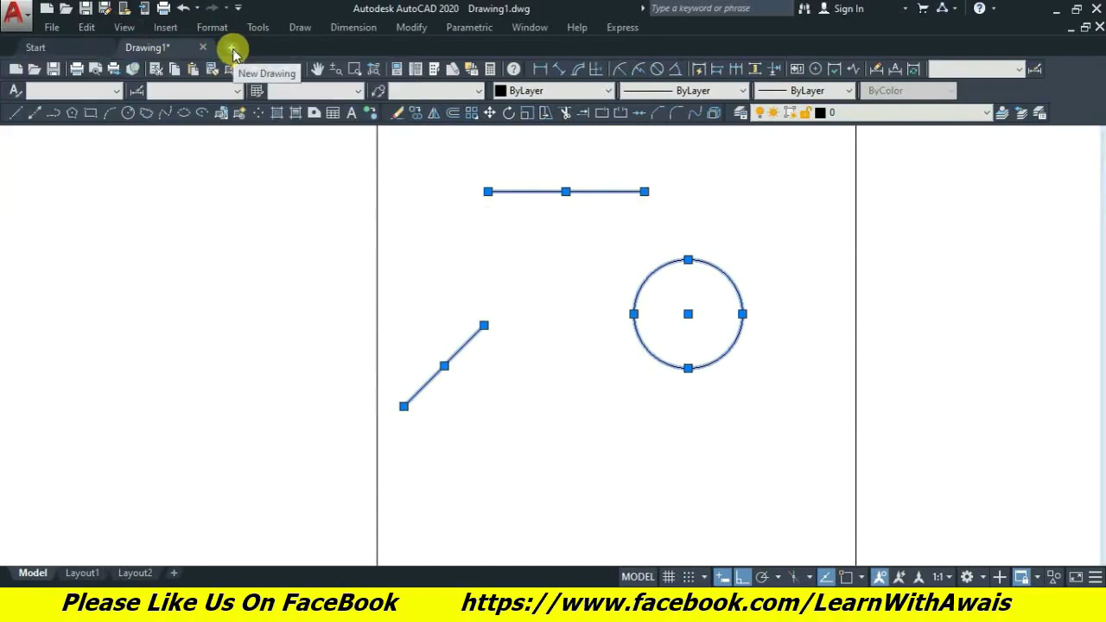
click(231, 47)
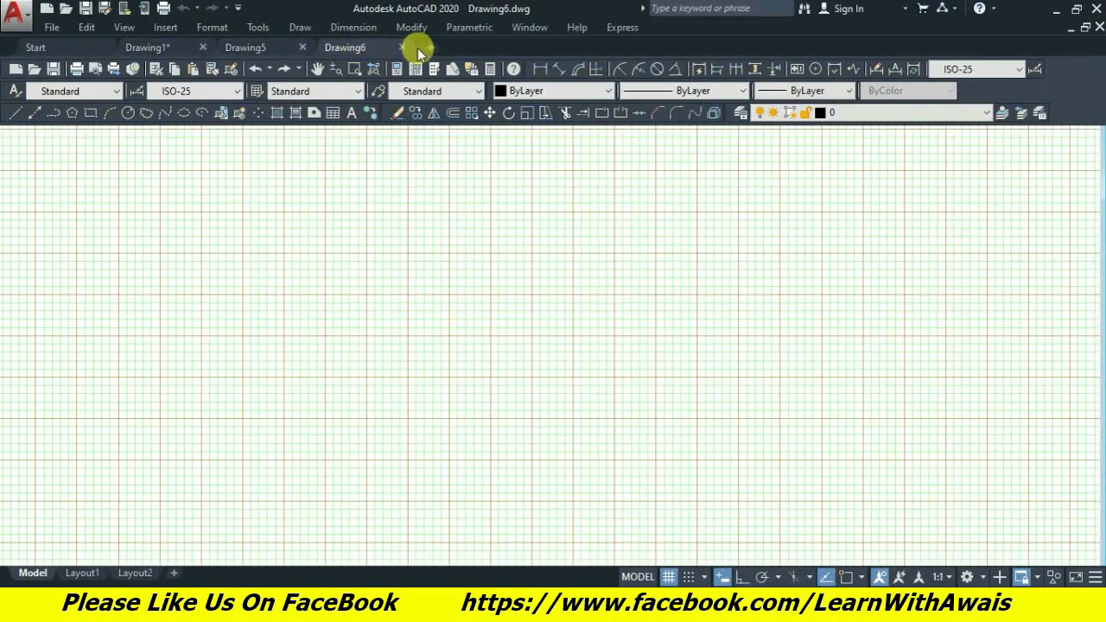
click(431, 48)
Look through the open drawings by switching between Drawing6, Drawing5 and Drawing1, ending on Drawing7
click(328, 47)
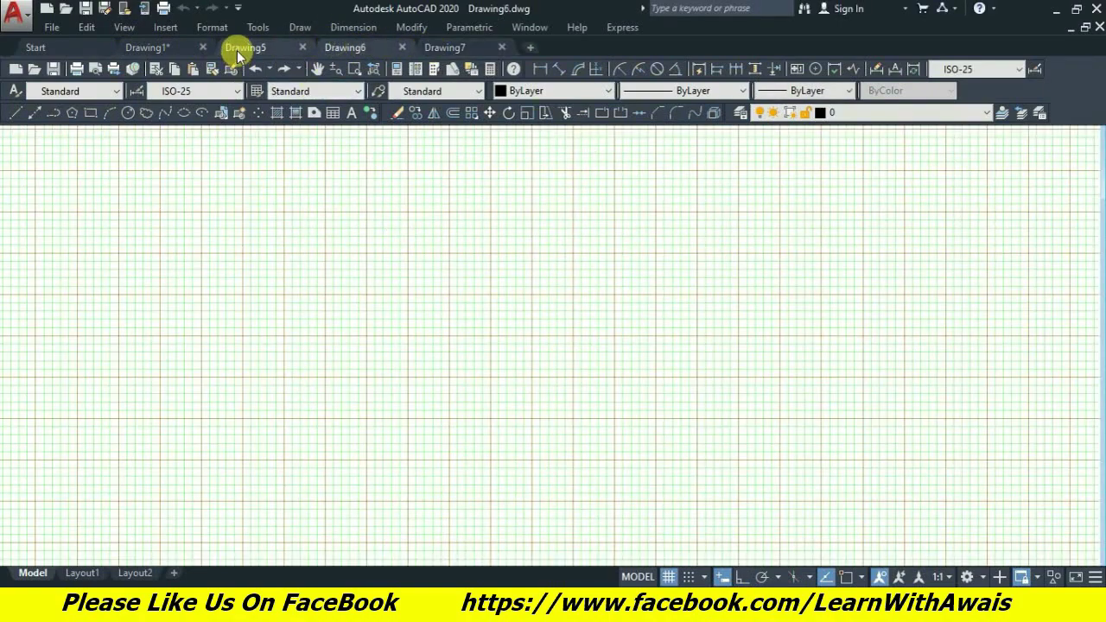
click(236, 49)
click(157, 48)
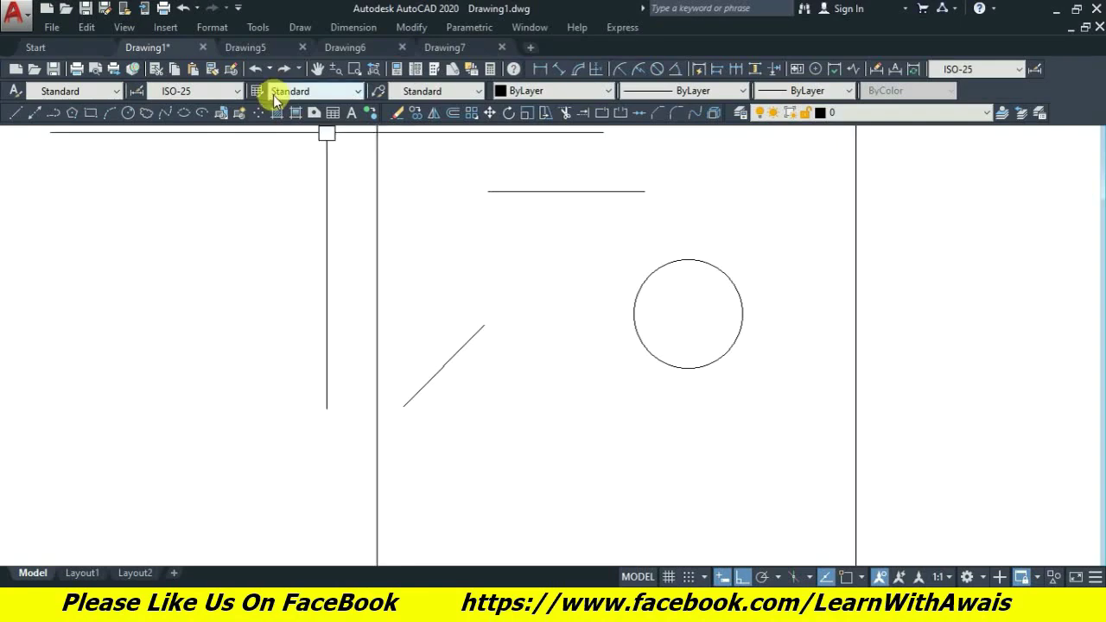
click(249, 48)
click(361, 49)
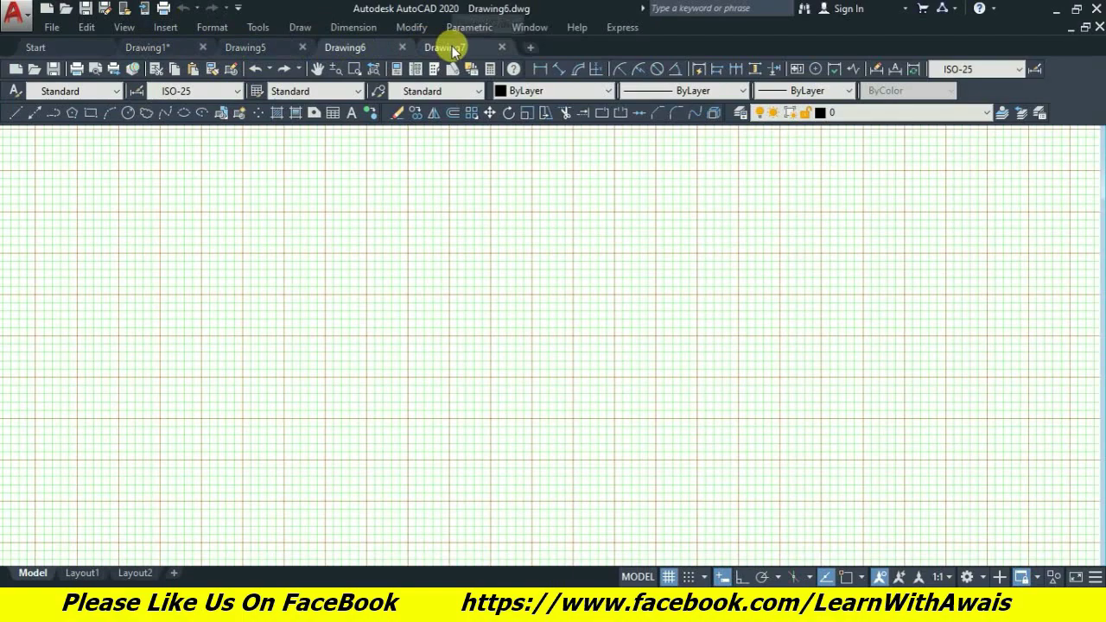
click(444, 48)
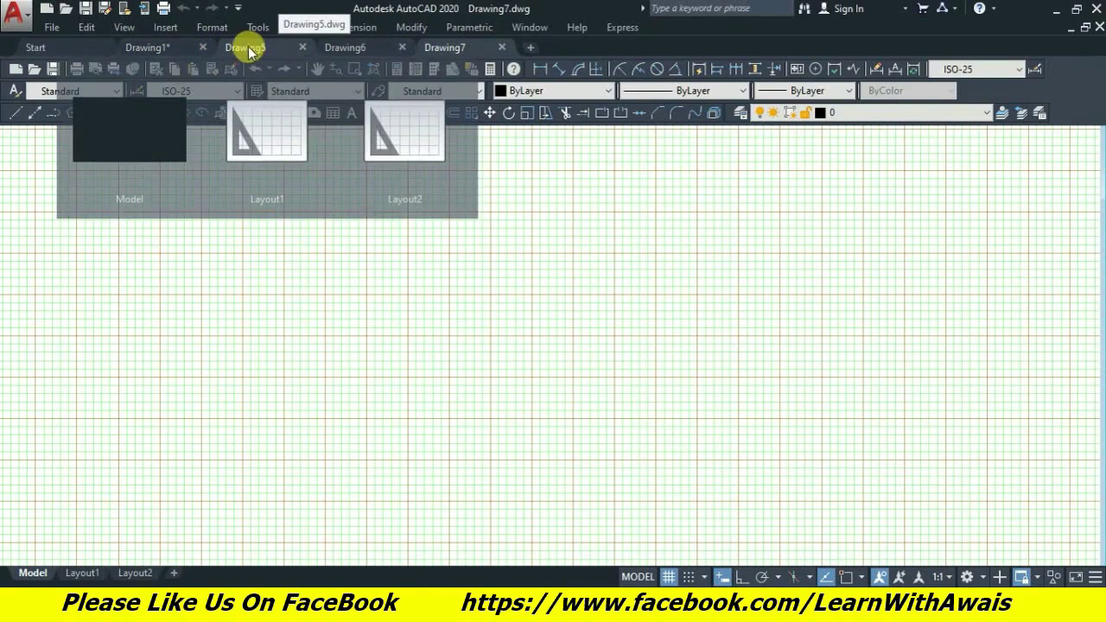
Use the list of open windows to activate Drawing5 and return to Drawing1
click(531, 28)
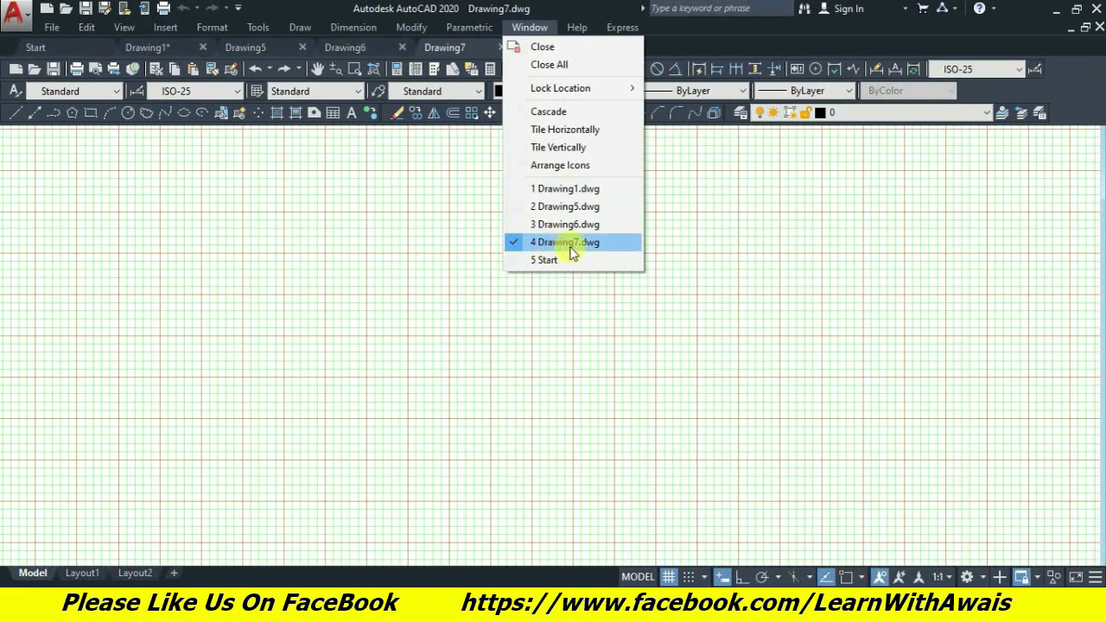
click(554, 210)
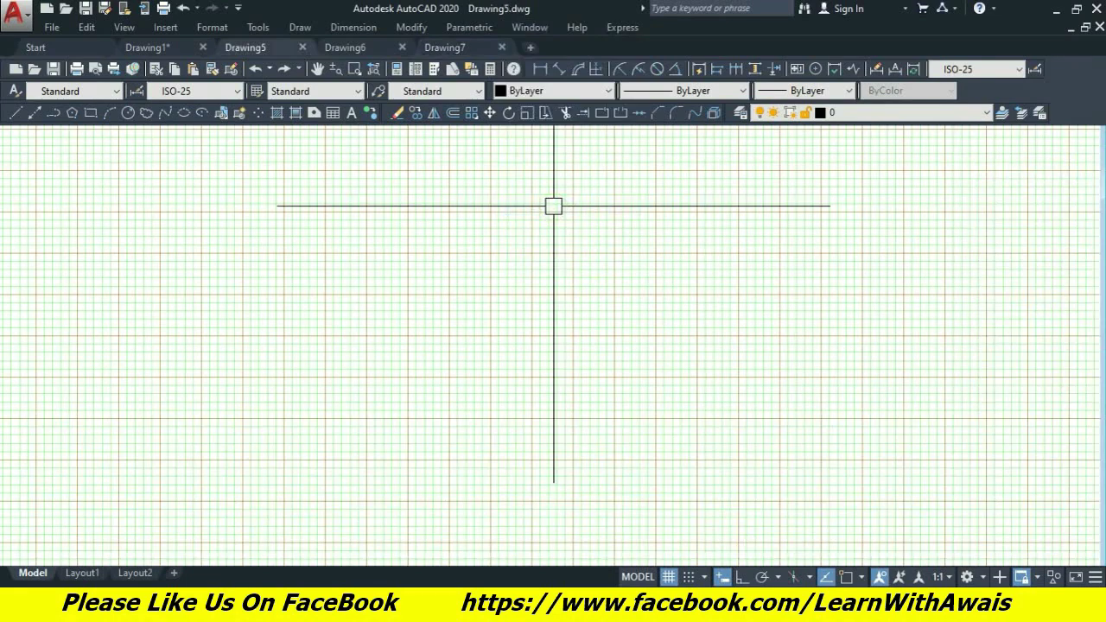
click(525, 26)
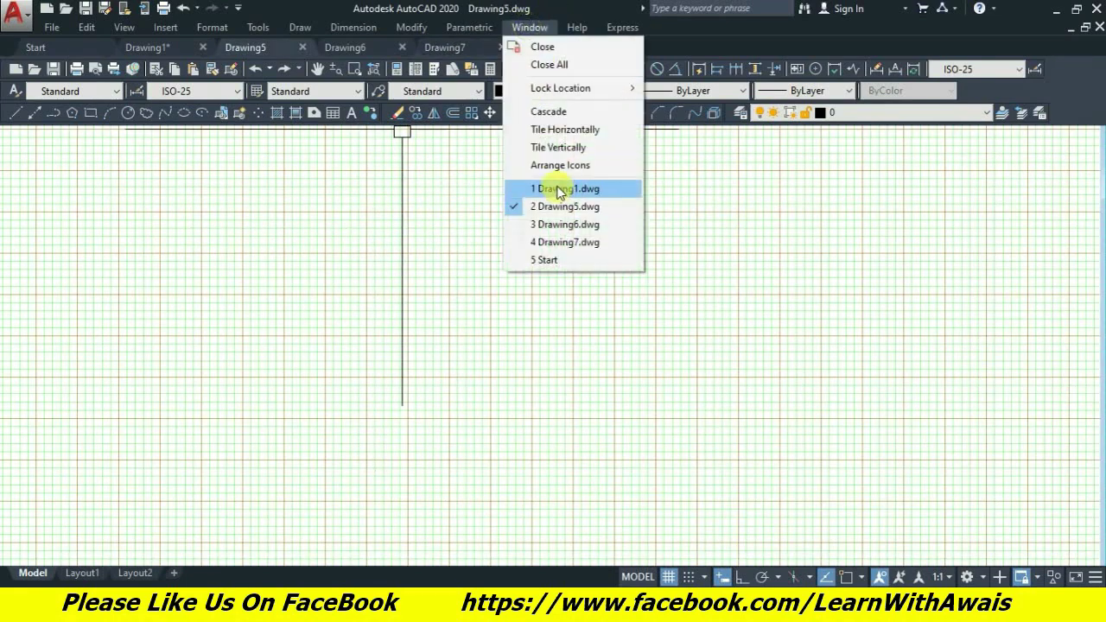
click(556, 188)
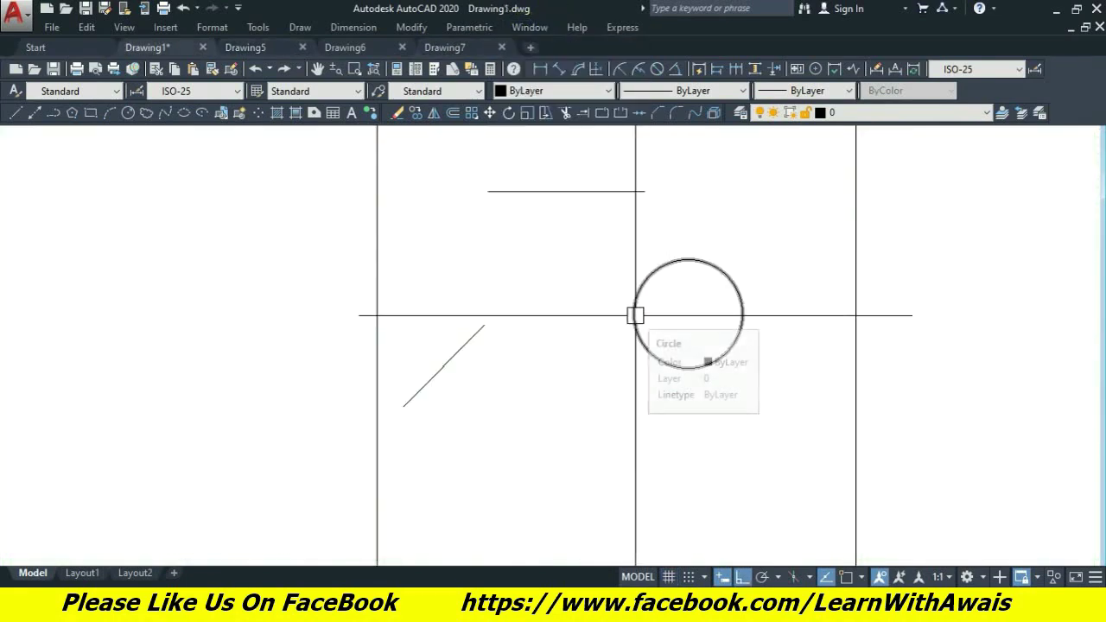
Delete the horizontal line, the slanted line and the circle inside the tall rectangle in Drawing1
click(404, 159)
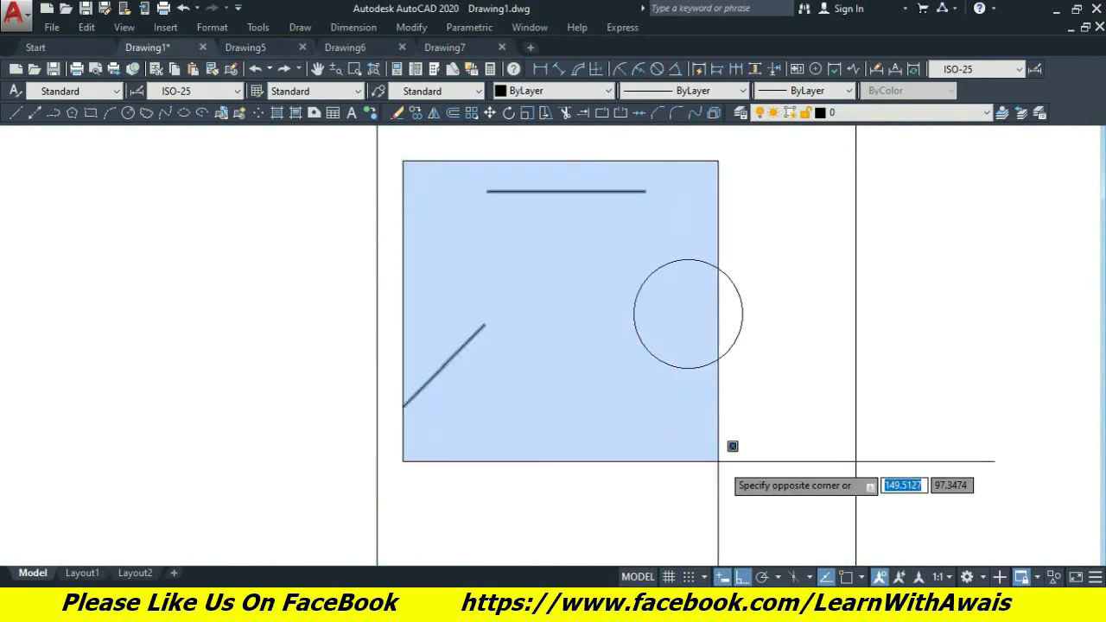
click(750, 484)
key(Delete)
scroll(654, 458, down, 2)
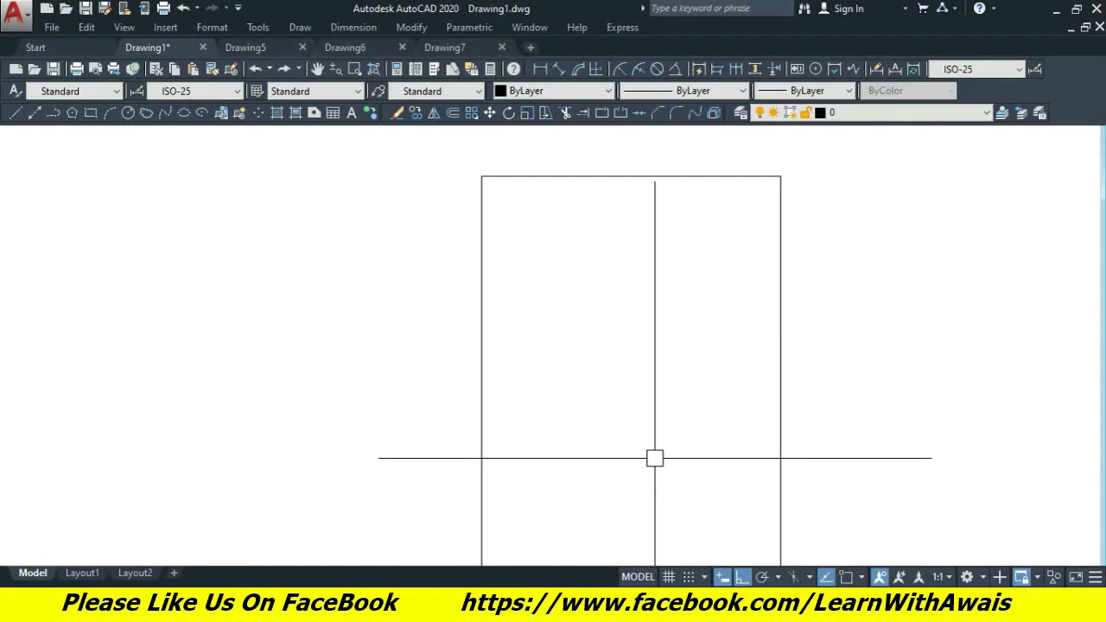